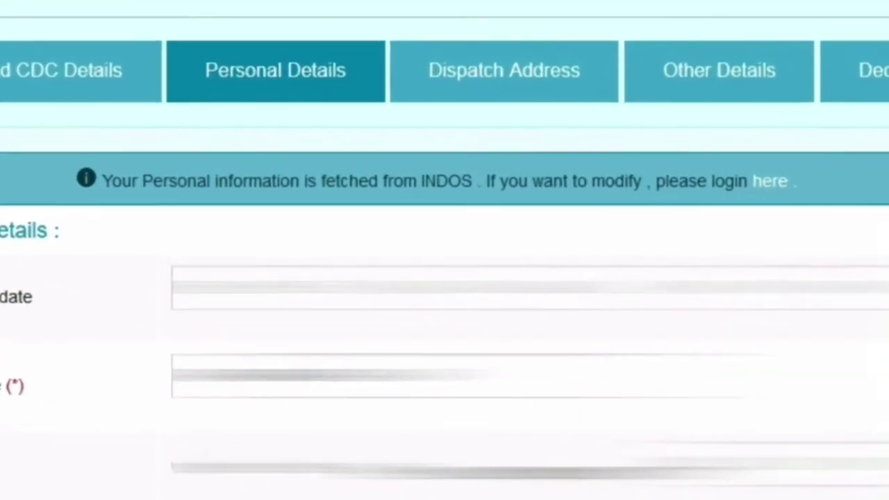
# Accept the fetched personal details and continue to the Dispatch Address step.
pyautogui.scroll(-2, 444, 277)
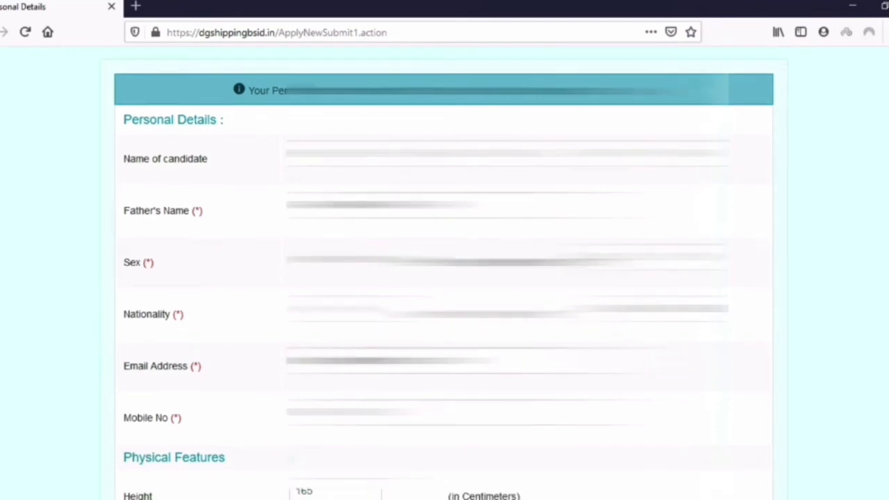
pyautogui.scroll(-2, 445, 278)
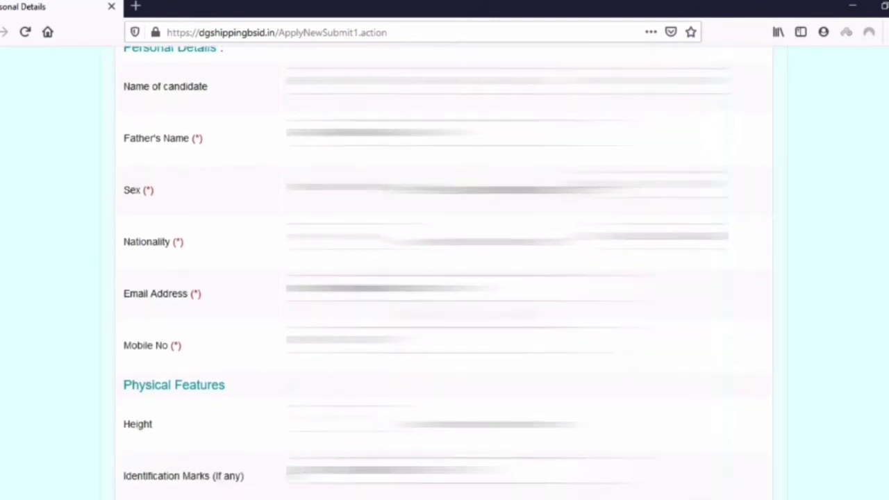
pyautogui.scroll(-2, 448, 438)
pyautogui.click(449, 438)
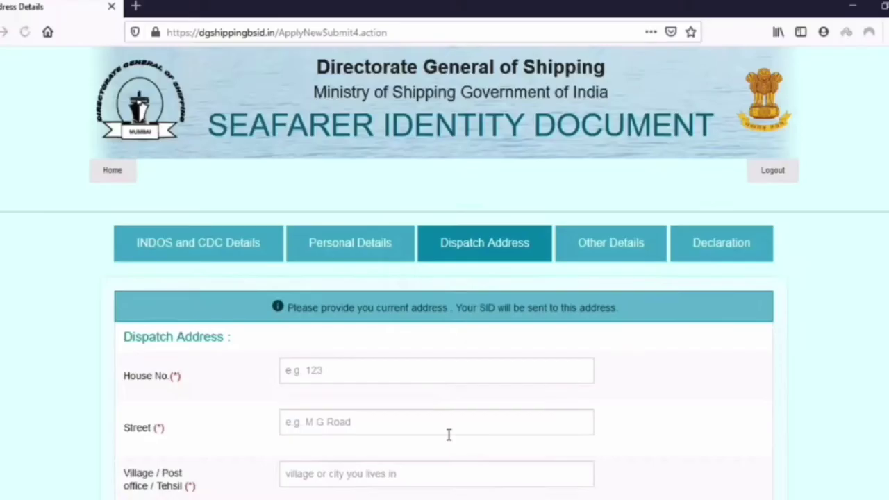
# Check the filled dispatch address, including the House No. field, and continue.
pyautogui.scroll(-3, 430, 379)
pyautogui.scroll(-2, 410, 355)
pyautogui.click(343, 159)
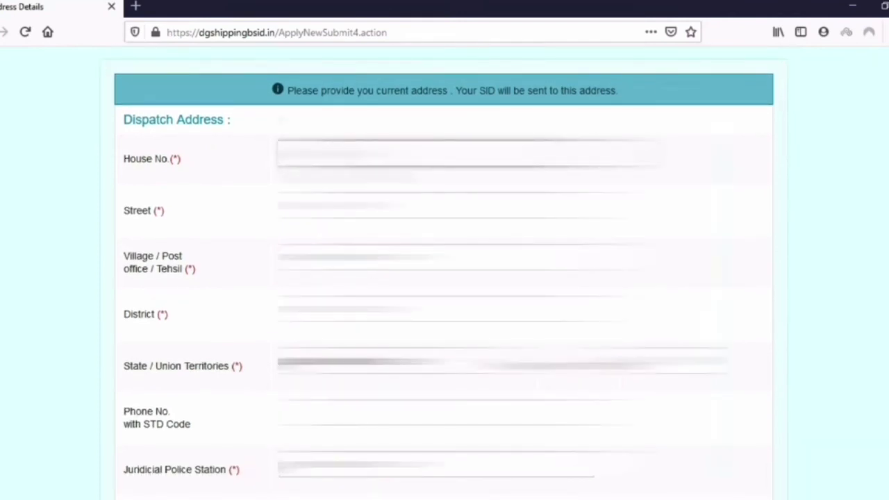
pyautogui.scroll(-1, 474, 440)
pyautogui.click(447, 461)
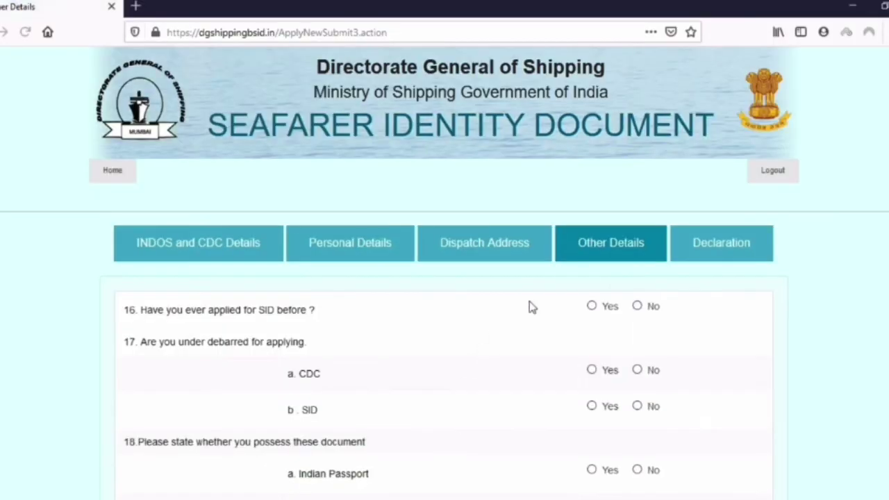
# Answer the Other Details questions No/No/No and Yes/Yes, including Yes to holding an Indian CDC.
pyautogui.scroll(-2, 447, 341)
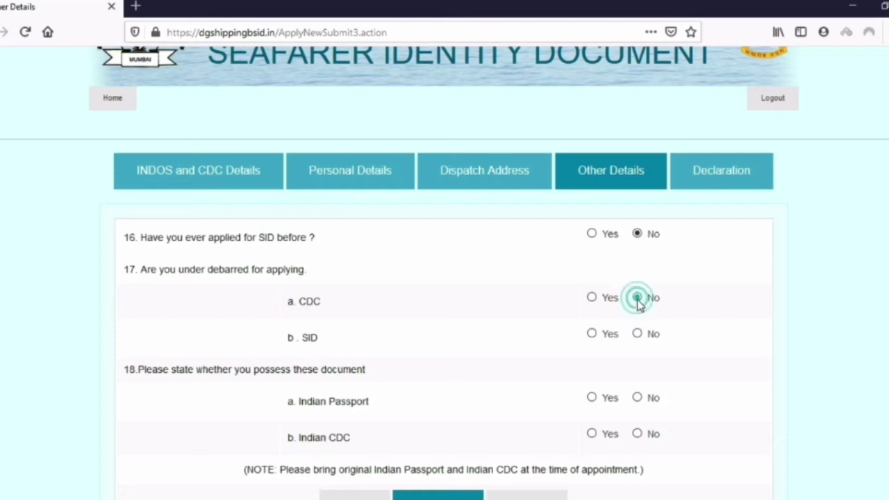
pyautogui.scroll(-2, 555, 351)
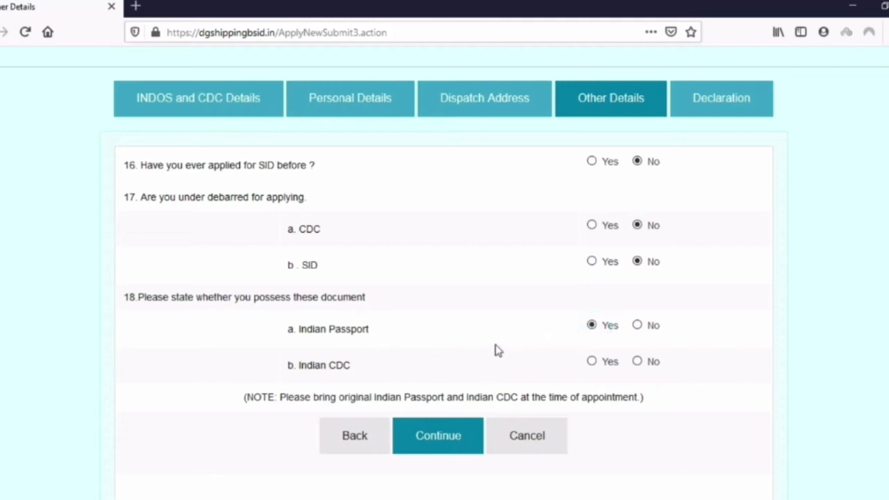
pyautogui.click(591, 361)
pyautogui.click(429, 437)
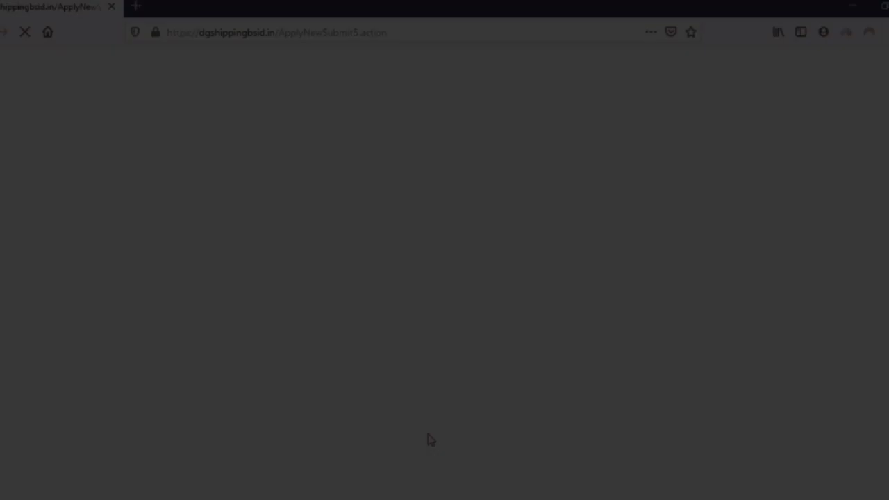
# Tick 'I agree to the declaration above' and submit the declaration.
pyautogui.scroll(-4, 428, 414)
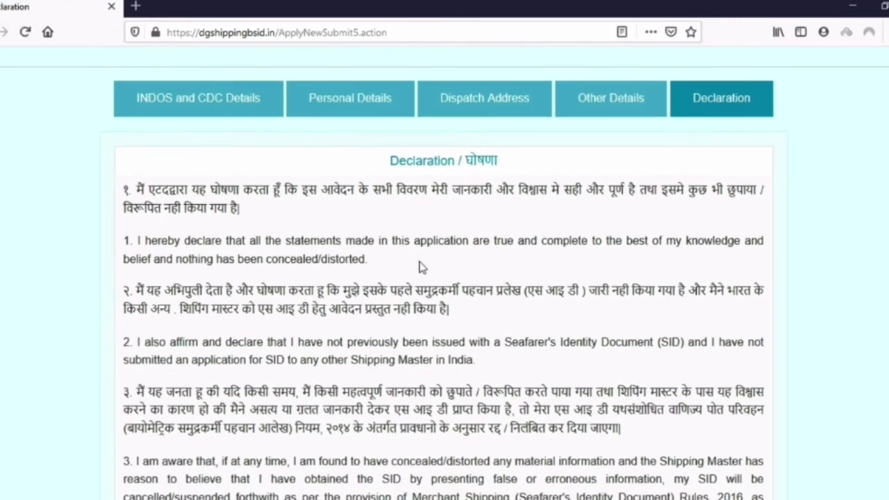
pyautogui.scroll(-4, 410, 264)
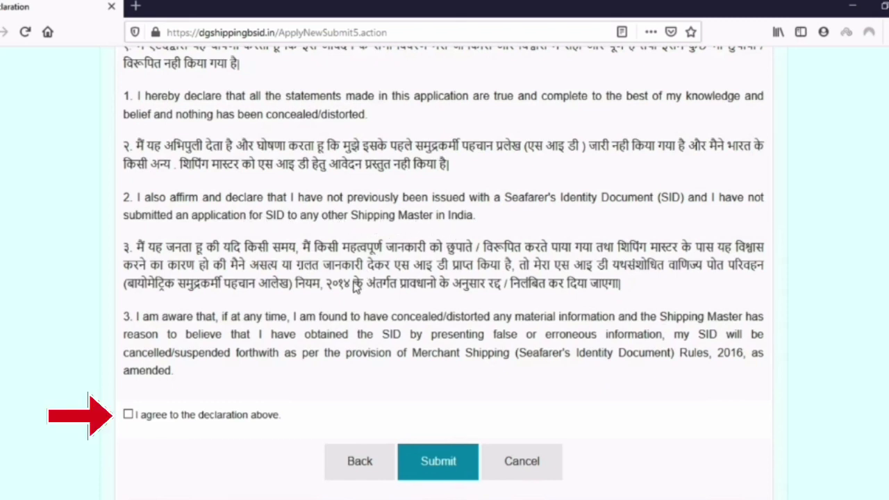
pyautogui.scroll(-1, 97, 347)
pyautogui.click(129, 392)
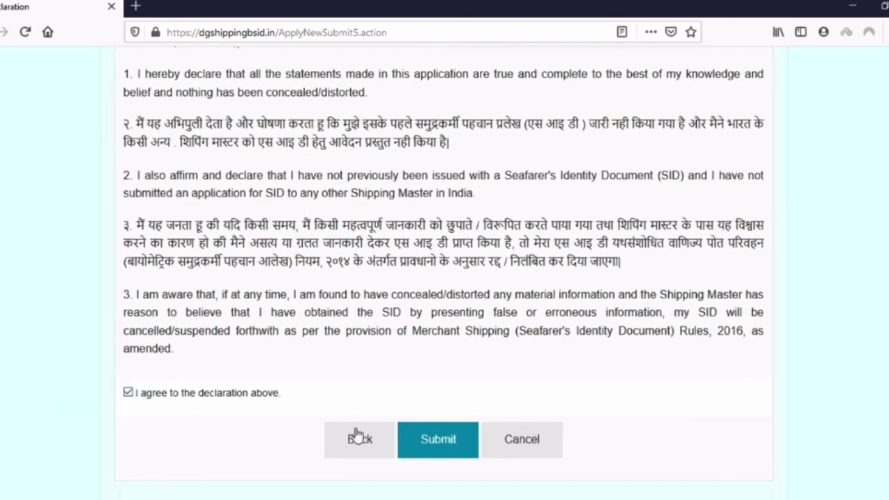
pyautogui.click(440, 445)
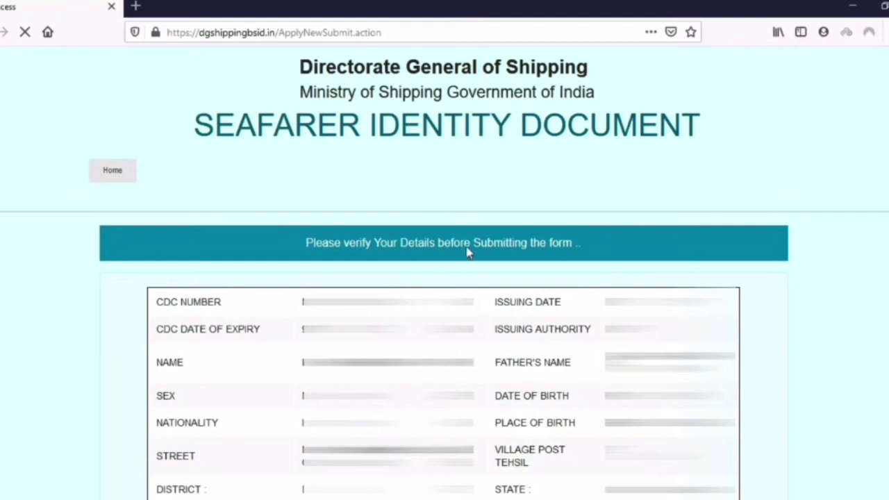
# Submit the verified application form and confirm with OK.
pyautogui.scroll(-4, 538, 269)
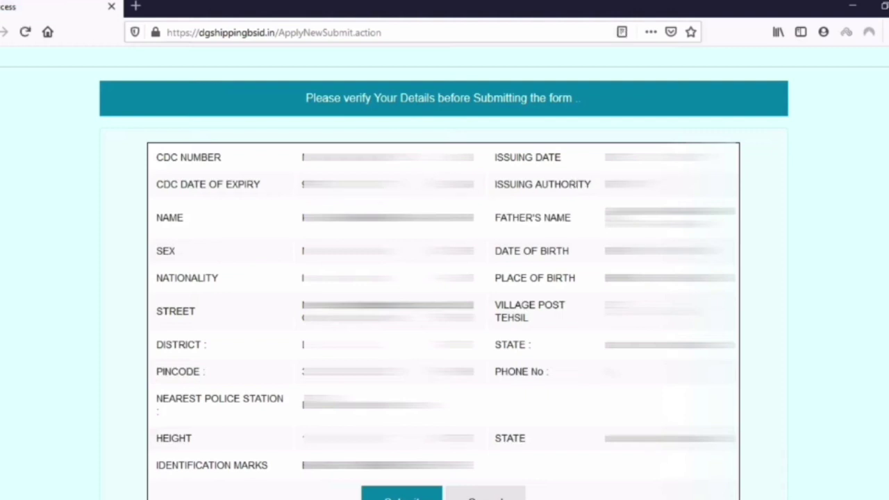
pyautogui.scroll(-1, 444, 278)
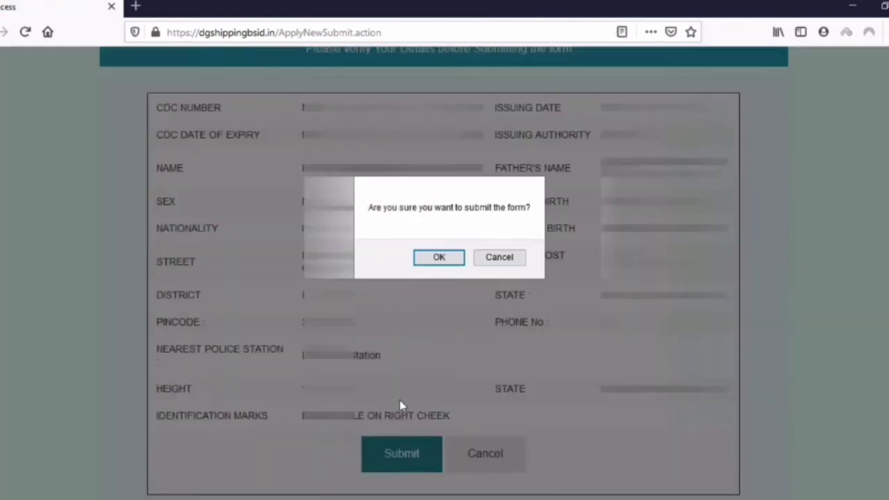
pyautogui.click(437, 257)
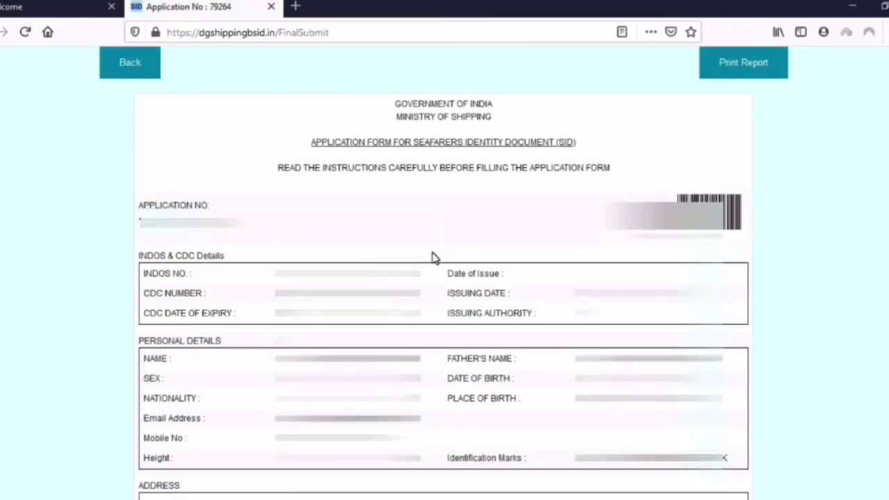
# Print the application report through the Windows Print dialog.
pyautogui.scroll(-5, 433, 254)
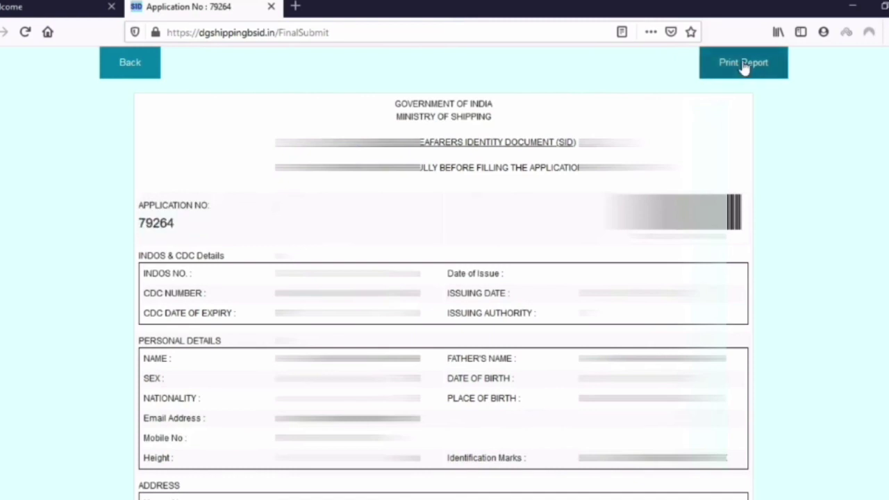
pyautogui.click(743, 64)
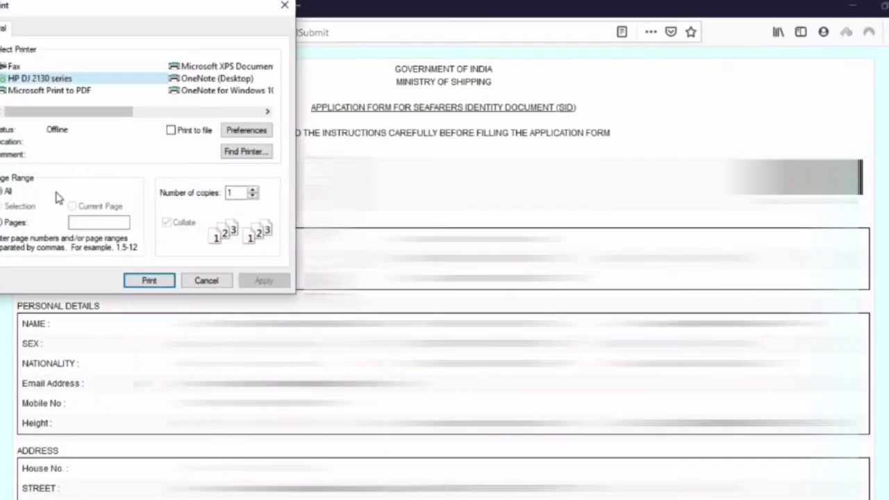
pyautogui.click(149, 280)
pyautogui.scroll(-2, 290, 353)
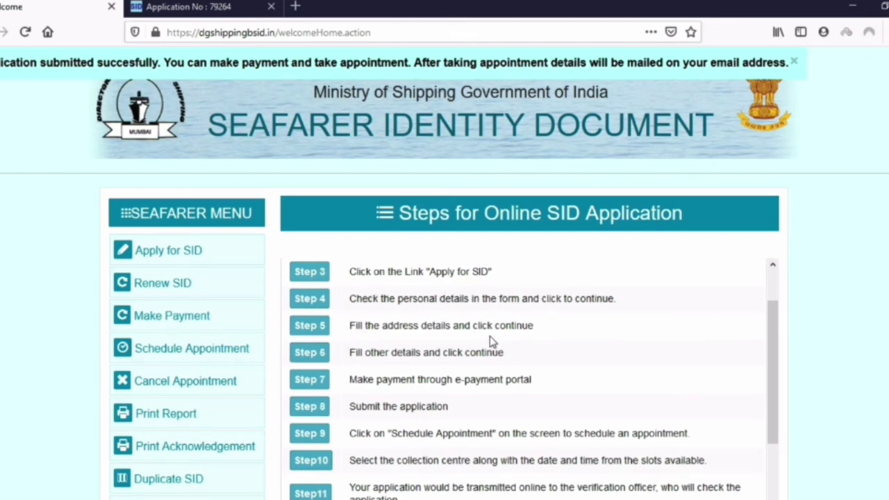
# Choose Make Payment in the Seafarer Menu and acknowledge the NOTE popup with OK.
pyautogui.scroll(-2, 406, 382)
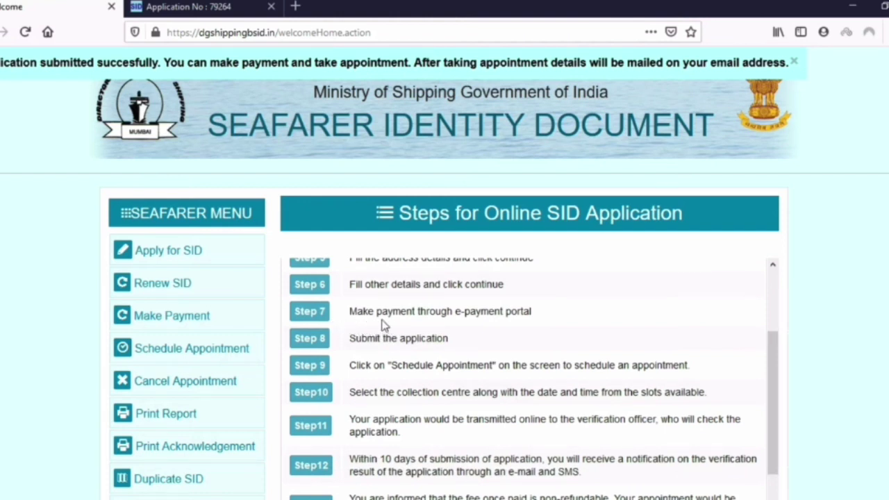
pyautogui.click(188, 323)
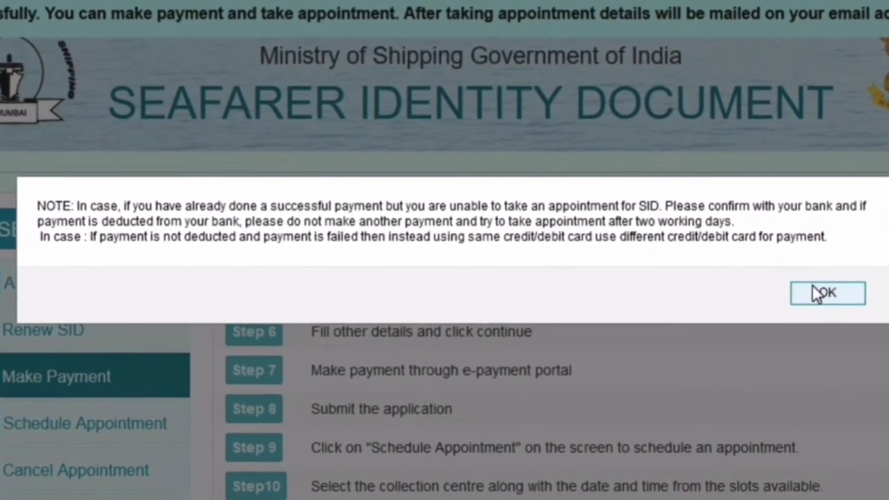
pyautogui.click(813, 289)
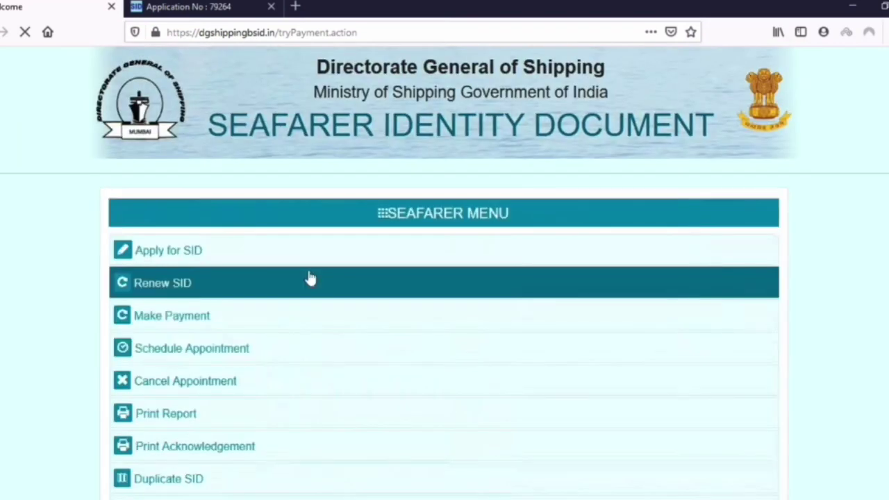
# Select Fresh Appointment as the payment type and pay by Debit Card on BillDesk.
pyautogui.click(385, 273)
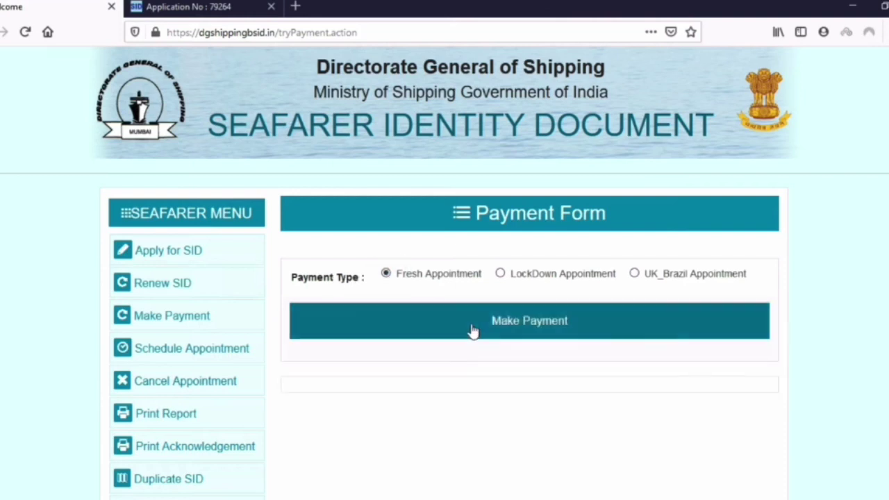
pyautogui.click(440, 329)
pyautogui.click(159, 149)
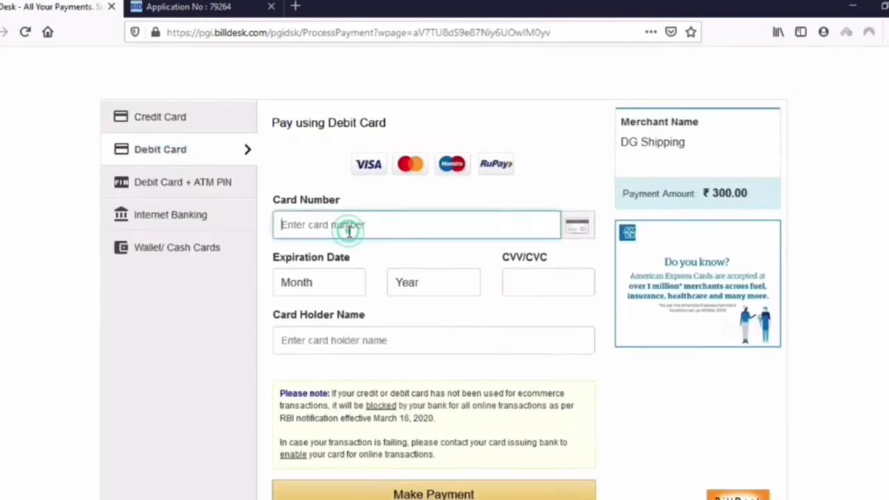
# Enter the card number, expiry and holder's name, and pay the ₹300 fee.
pyautogui.click(405, 226)
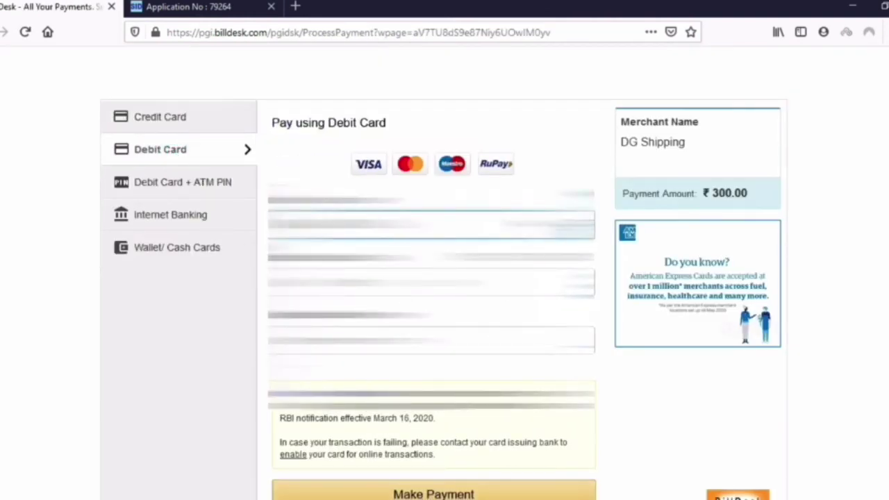
pyautogui.click(402, 417)
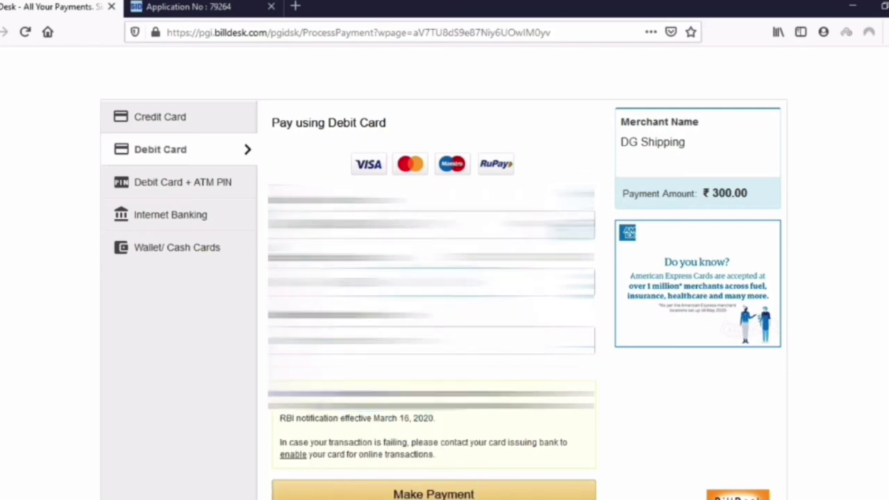
pyautogui.click(409, 428)
pyautogui.click(430, 340)
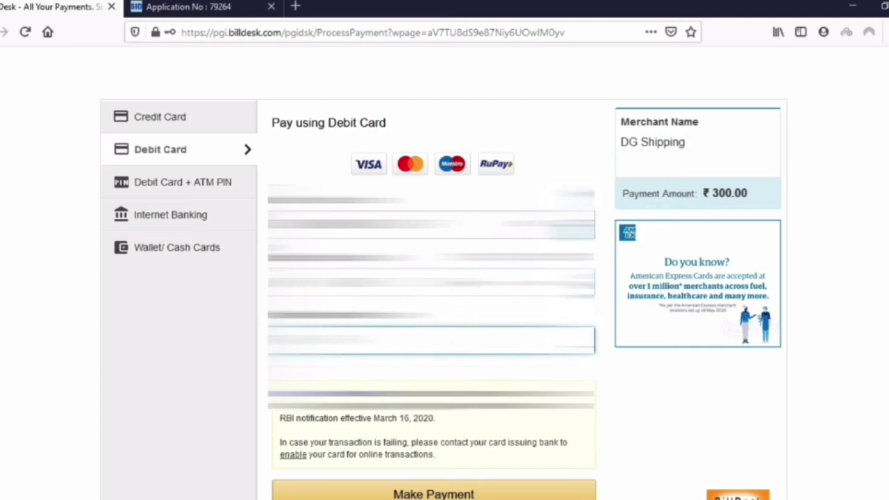
pyautogui.click(452, 493)
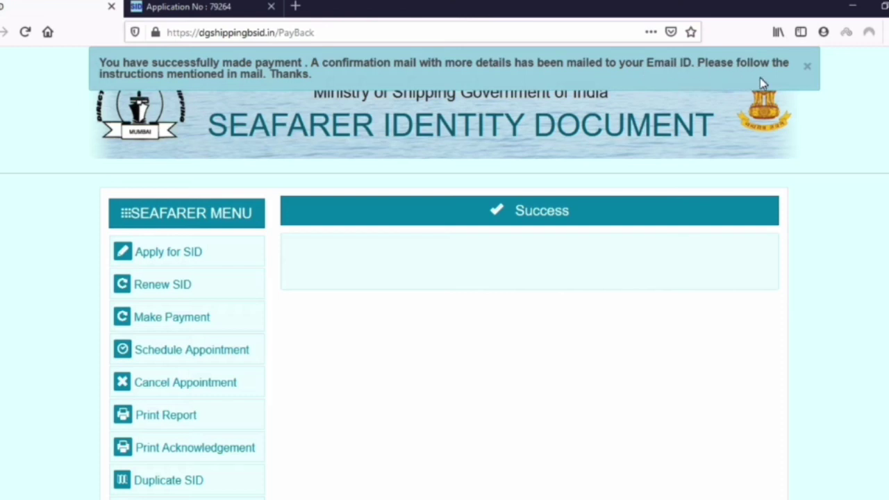
pyautogui.scroll(-3, 193, 213)
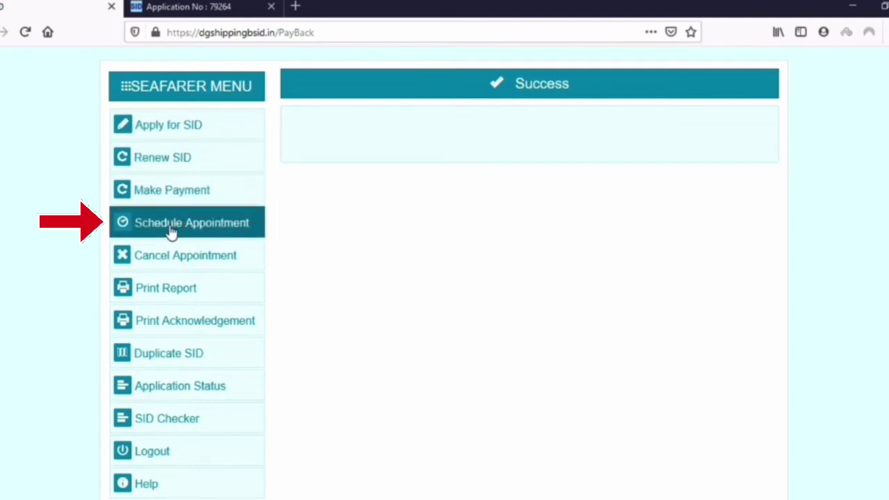
# Start scheduling a Fresh Appointment and confirm the choice with OK.
pyautogui.click(171, 229)
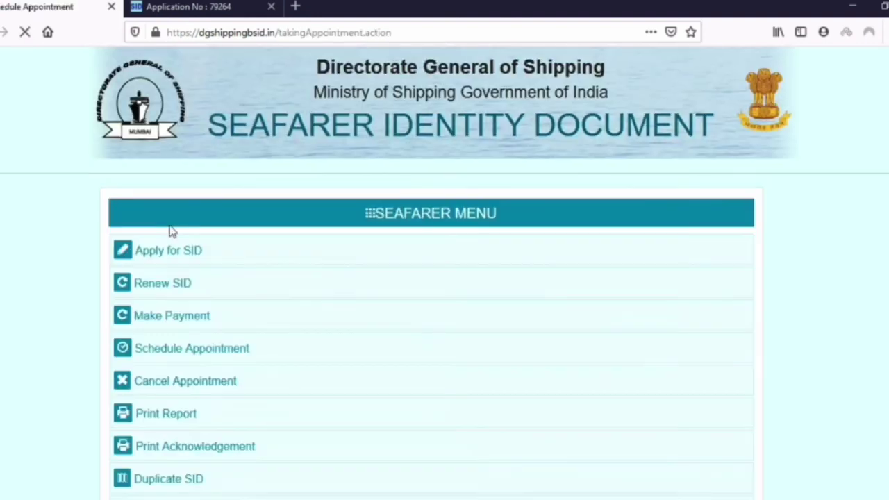
pyautogui.scroll(-2, 229, 219)
pyautogui.click(289, 201)
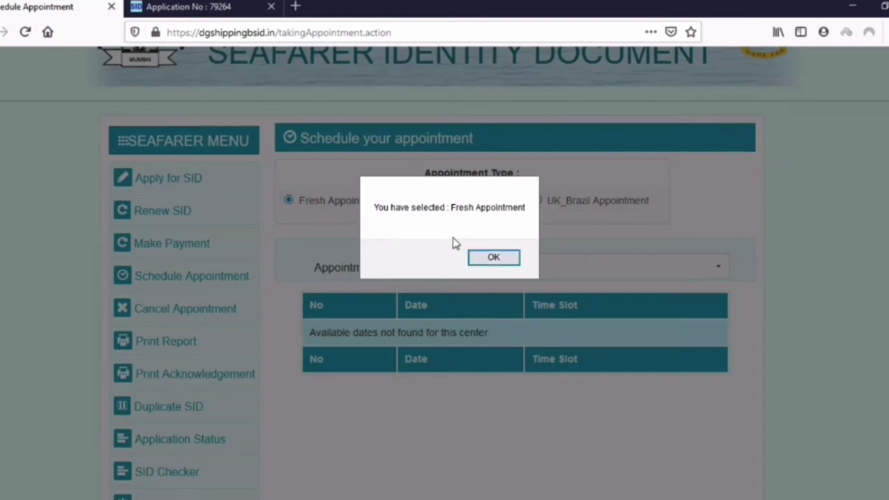
pyautogui.click(493, 259)
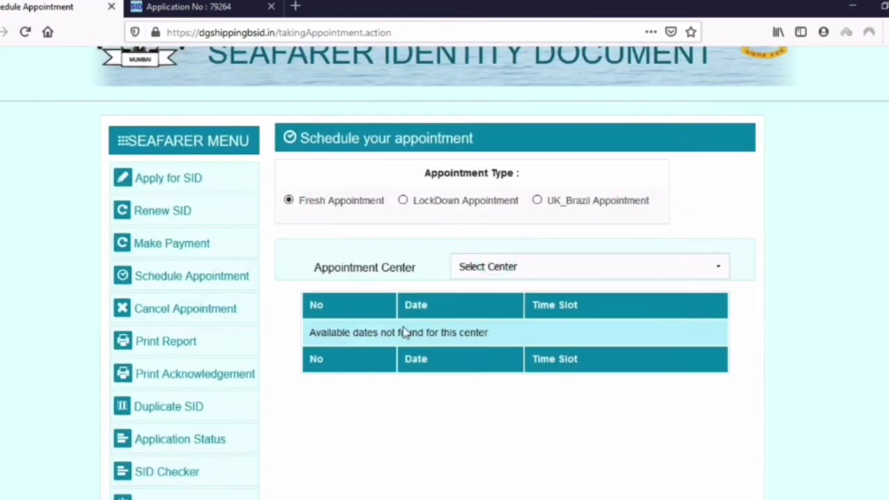
# Choose Kandla as the appointment centre, take a slot, and print the acknowledgement.
pyautogui.click(611, 265)
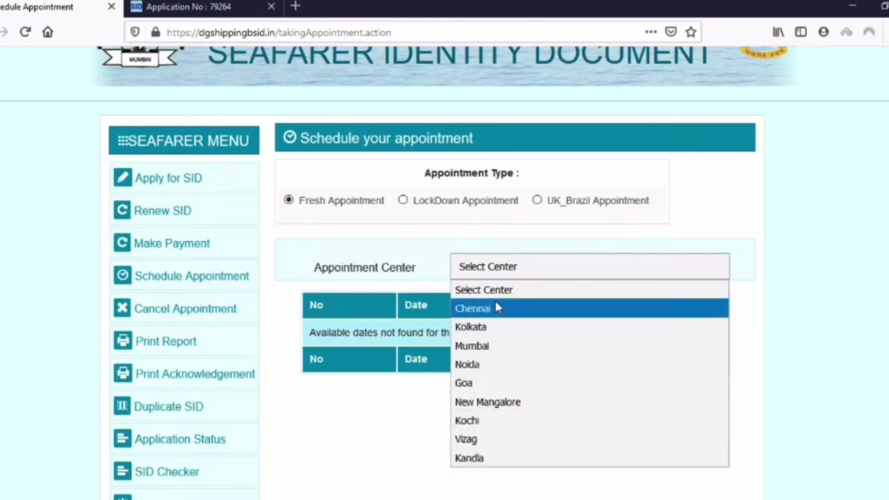
pyautogui.click(487, 459)
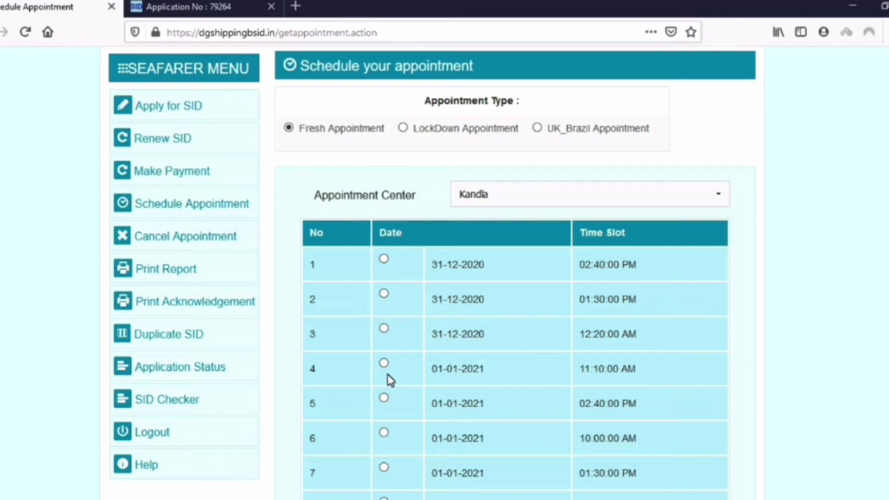
pyautogui.scroll(-2, 401, 358)
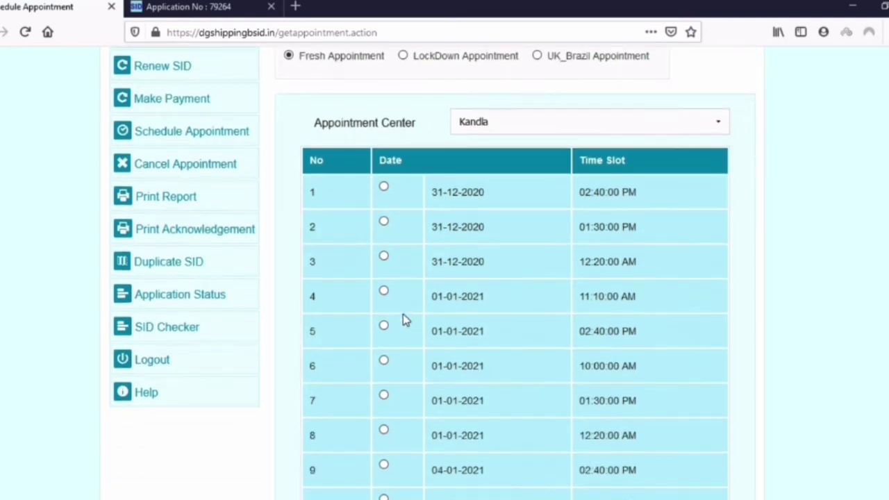
pyautogui.scroll(-5, 401, 470)
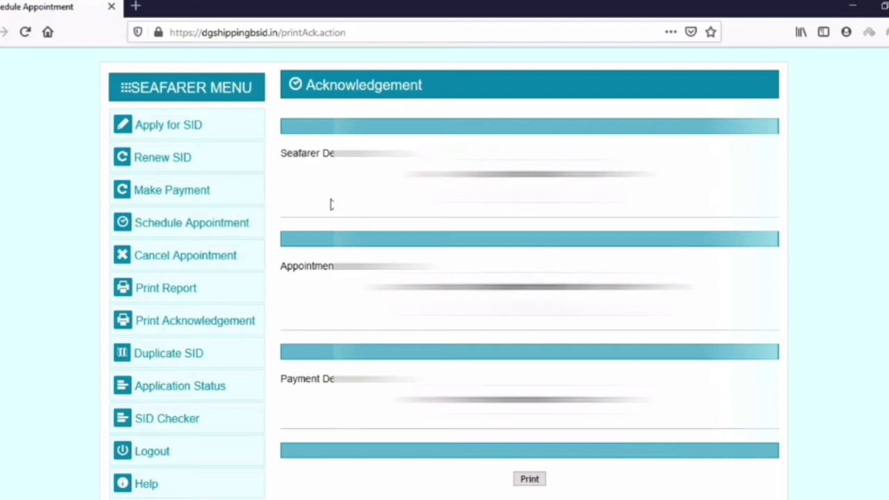
pyautogui.click(529, 479)
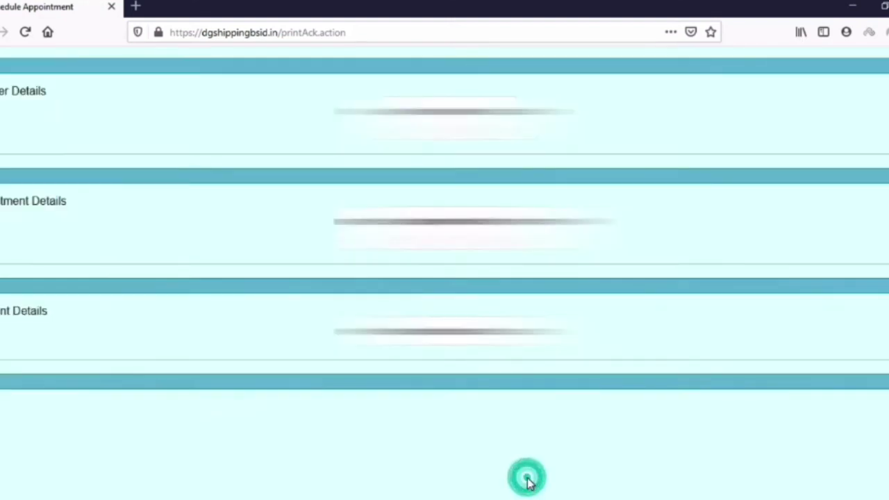